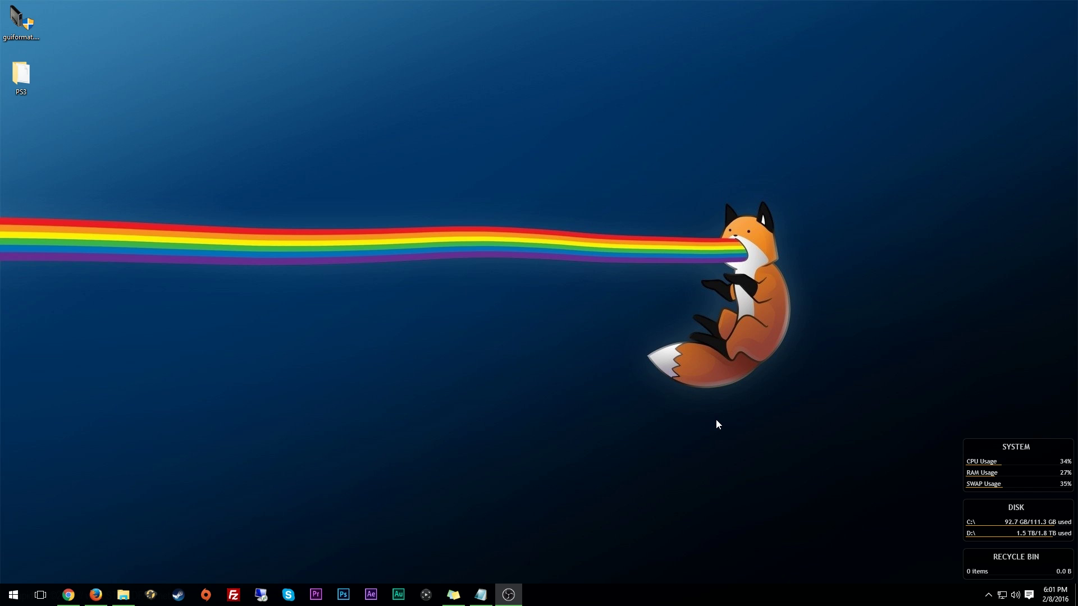
Review the multiMAN page, the official ImgBurn download page and the Ridgecrop FAT32 formatter page in the browser.
left_click(68, 594)
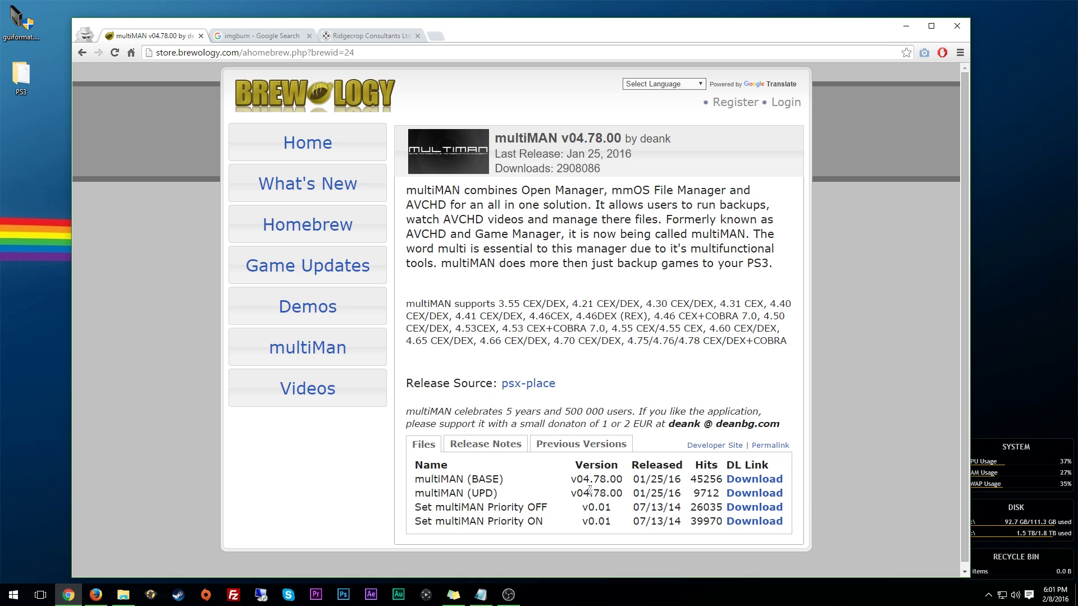
left_click(261, 37)
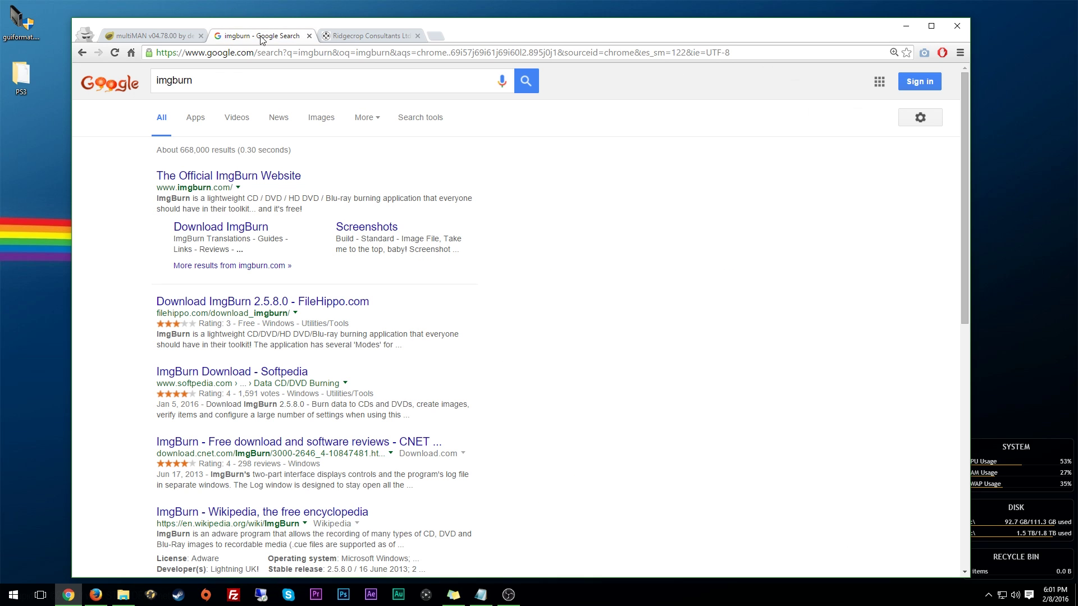
left_click(244, 176)
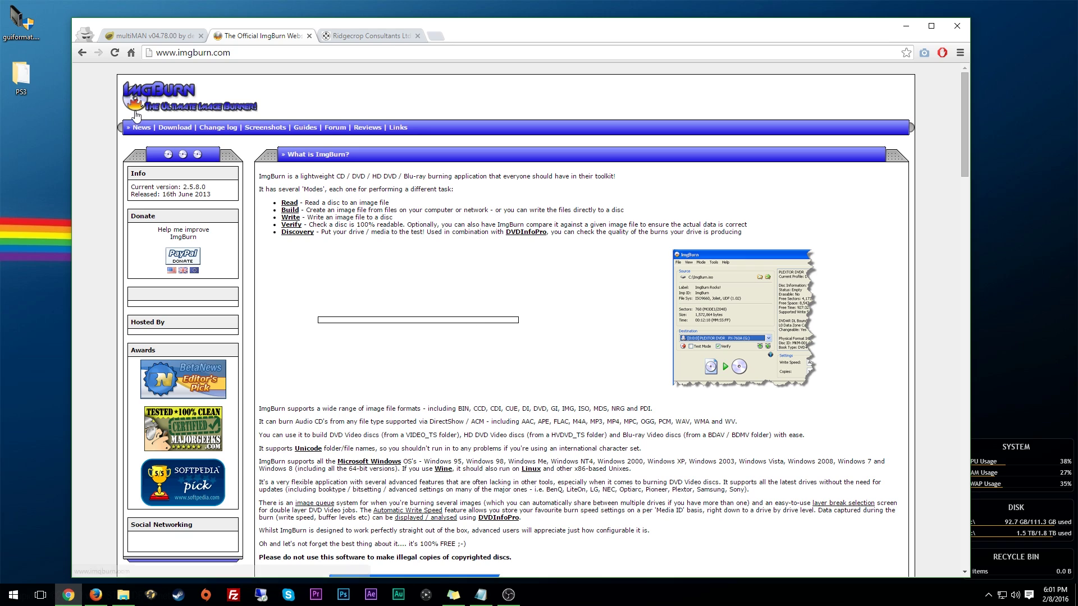
left_click(169, 129)
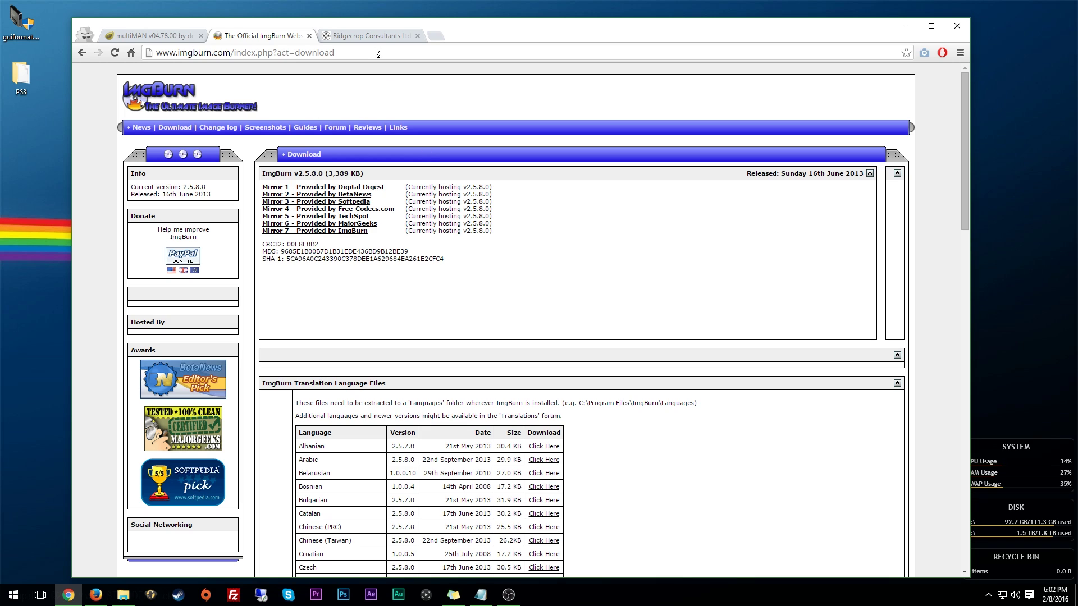
left_click(360, 36)
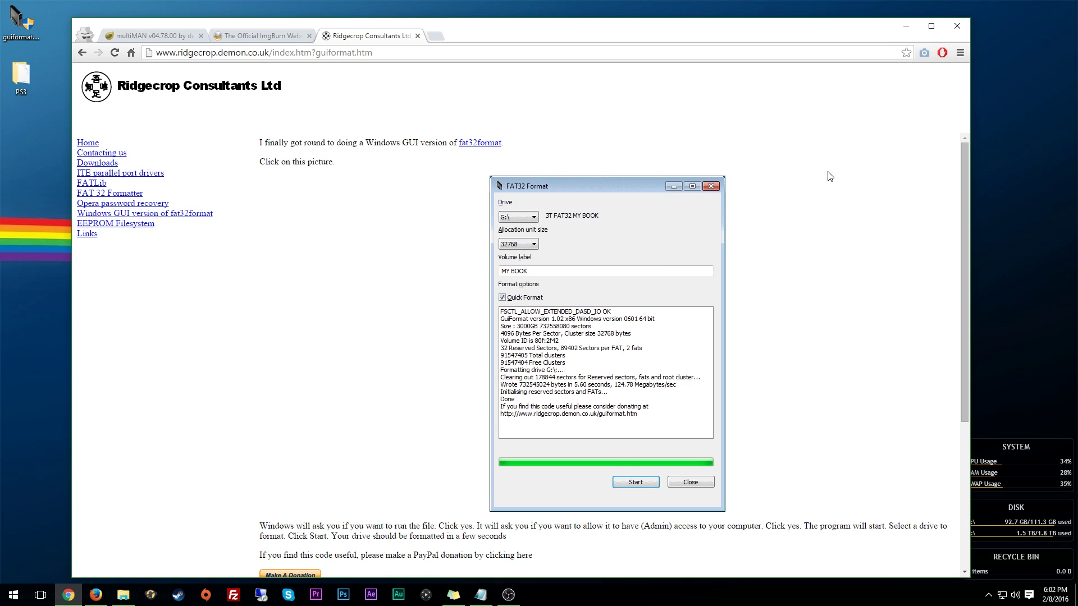
Format drive H:\ as FAT32 in guiformat with the volume label PS3, and close the formatter.
left_click(905, 28)
double_click(12, 43)
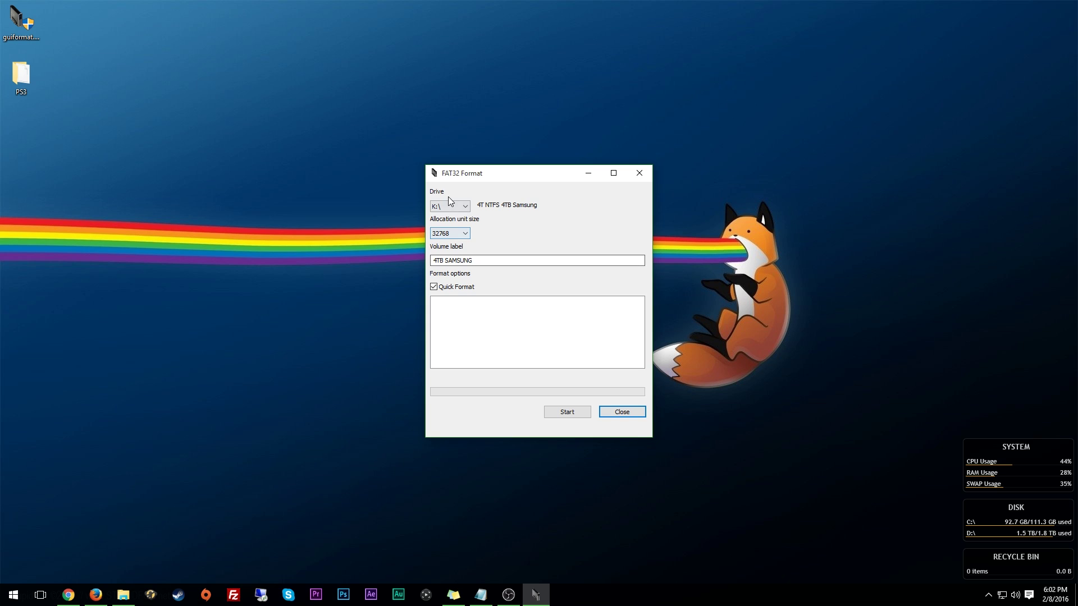
left_click(449, 206)
left_click(450, 250)
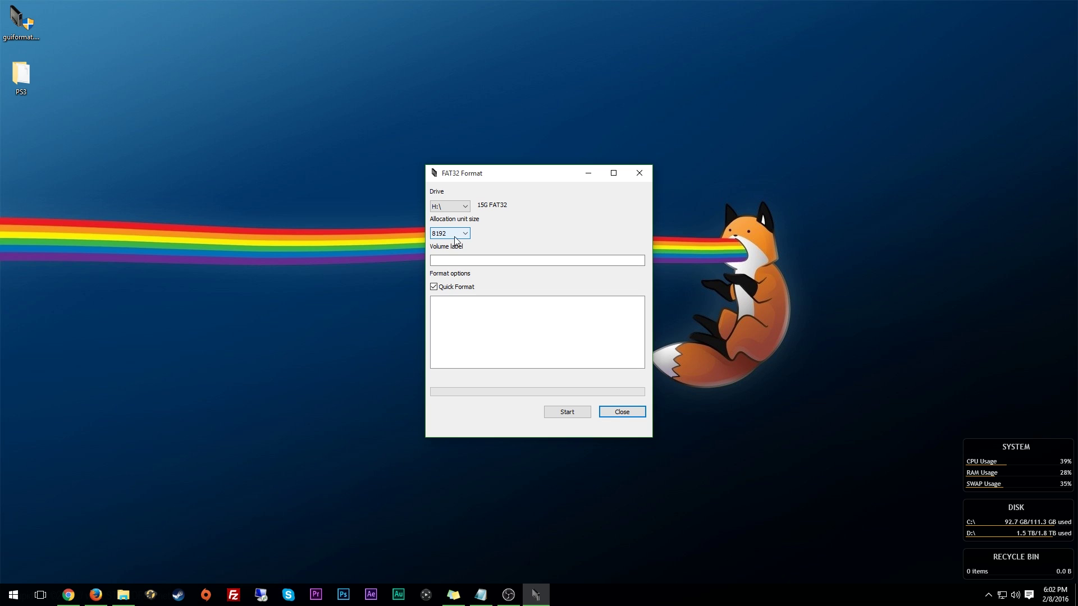
left_click(447, 260)
type("PS3")
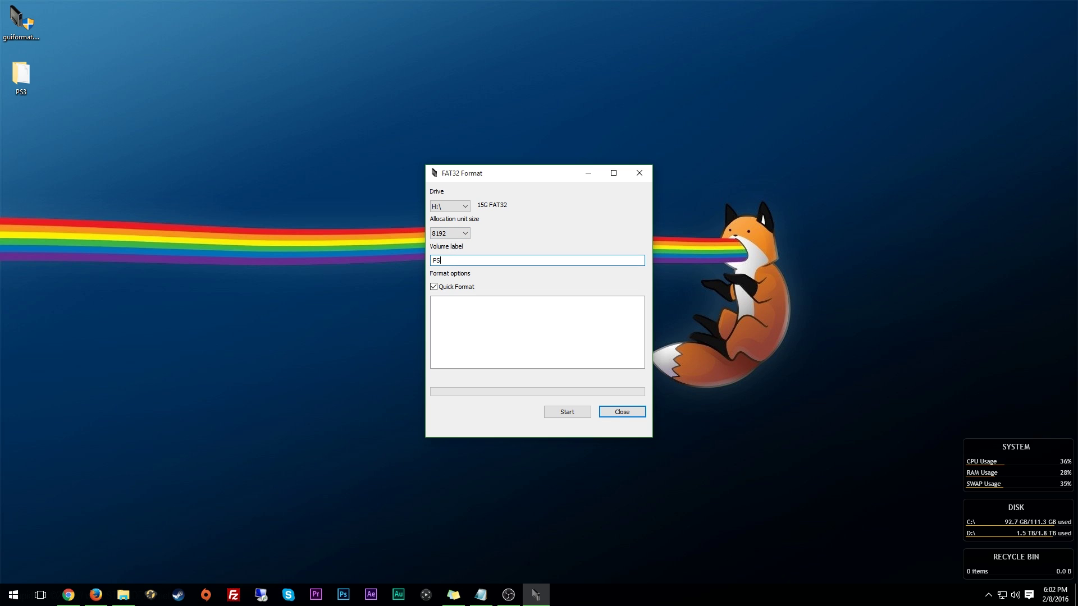
left_click(550, 413)
left_click(524, 335)
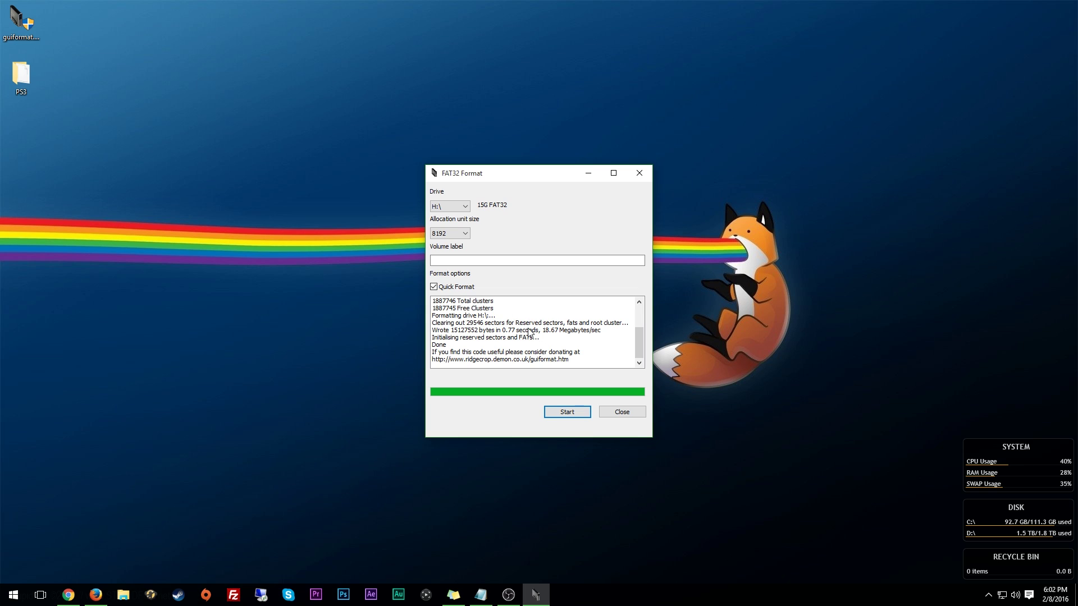
left_click(621, 411)
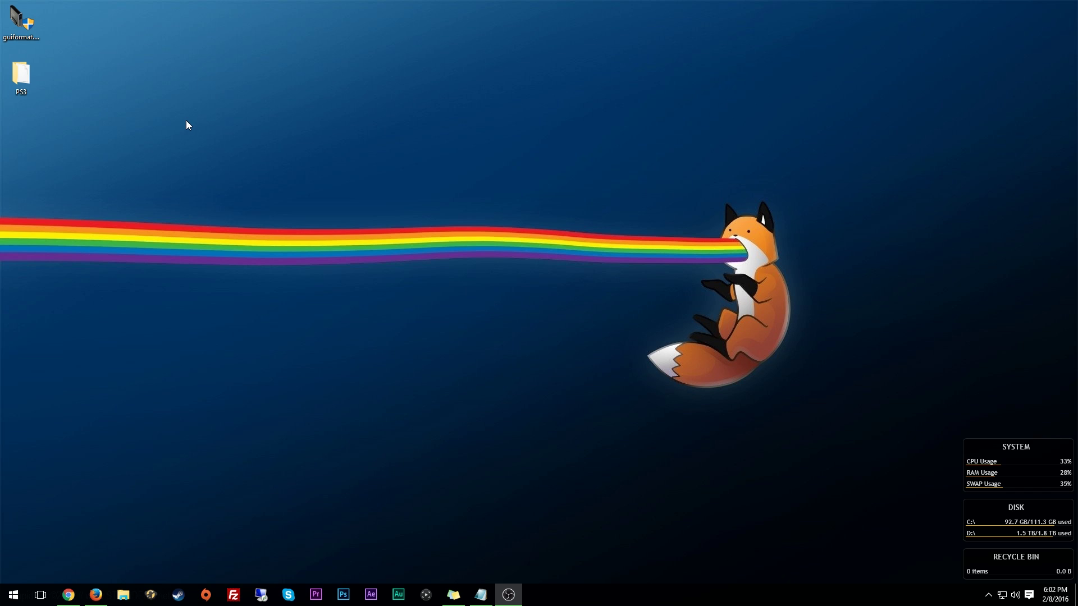
Open the PS3 folder on the desktop and check its multiMAN package and Xenogears folder.
double_click(17, 82)
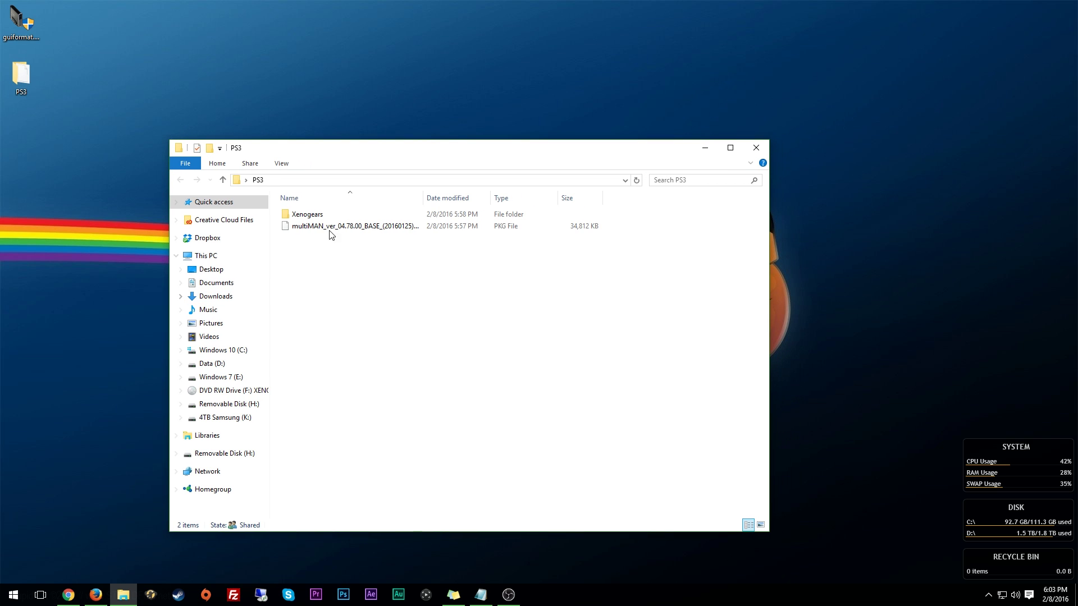
left_click(331, 226)
left_click(325, 214)
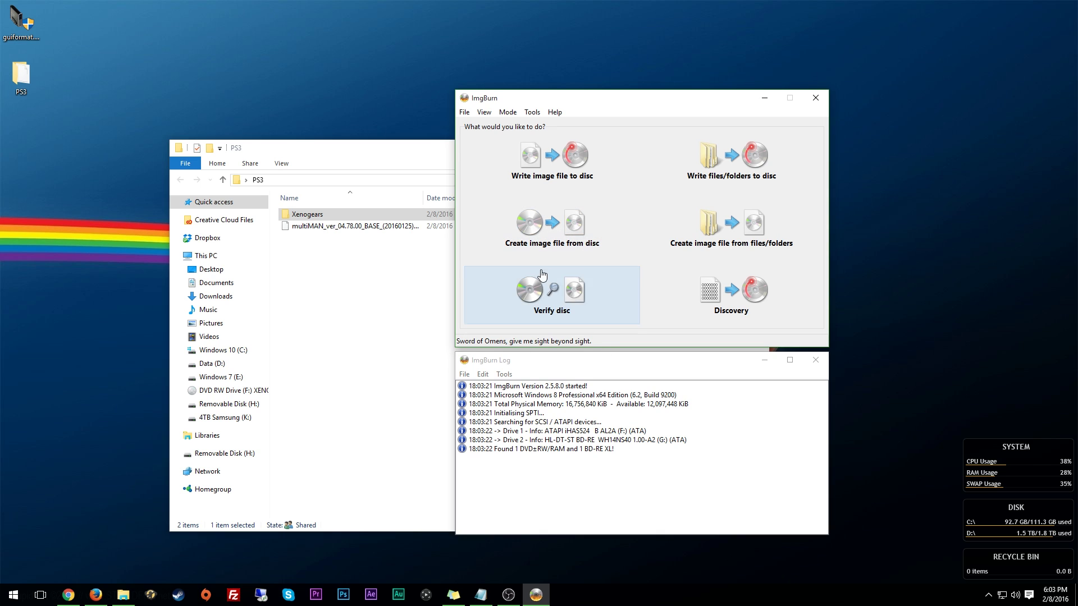
In ImgBurn, create an image of the disc in drive F:, saved as the BIN file XENOGEARSD1 in the PS3\Xenogears folder.
left_click(512, 212)
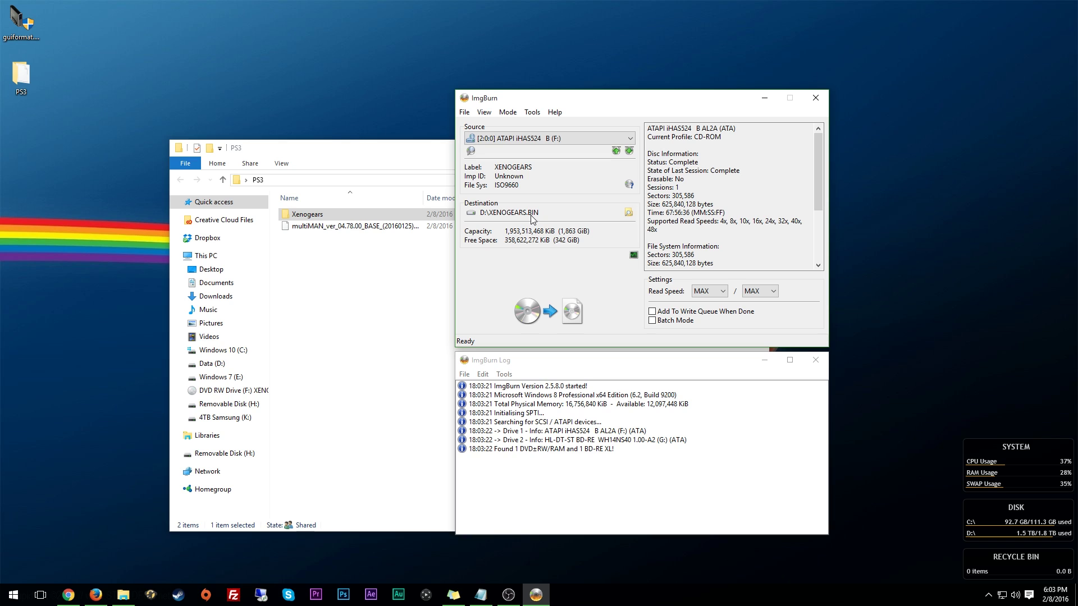
left_click(628, 212)
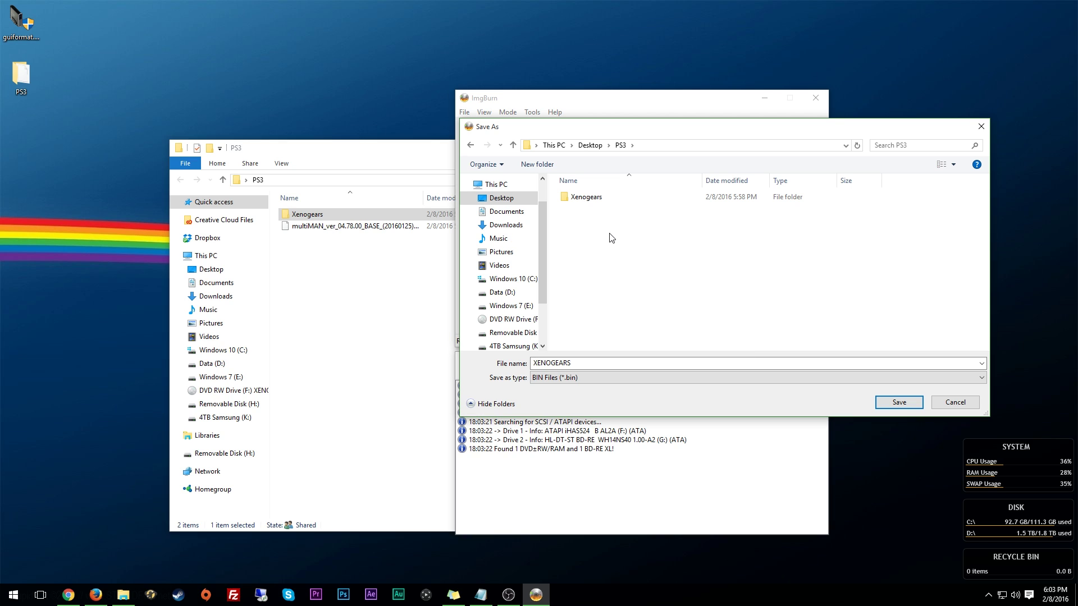
left_click(563, 380)
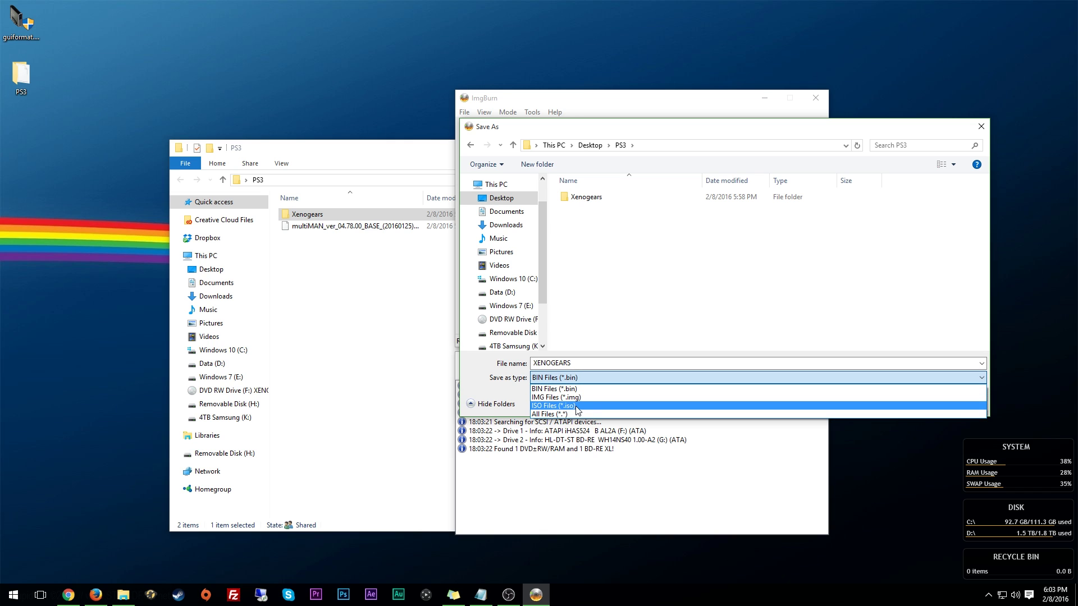
left_click(570, 380)
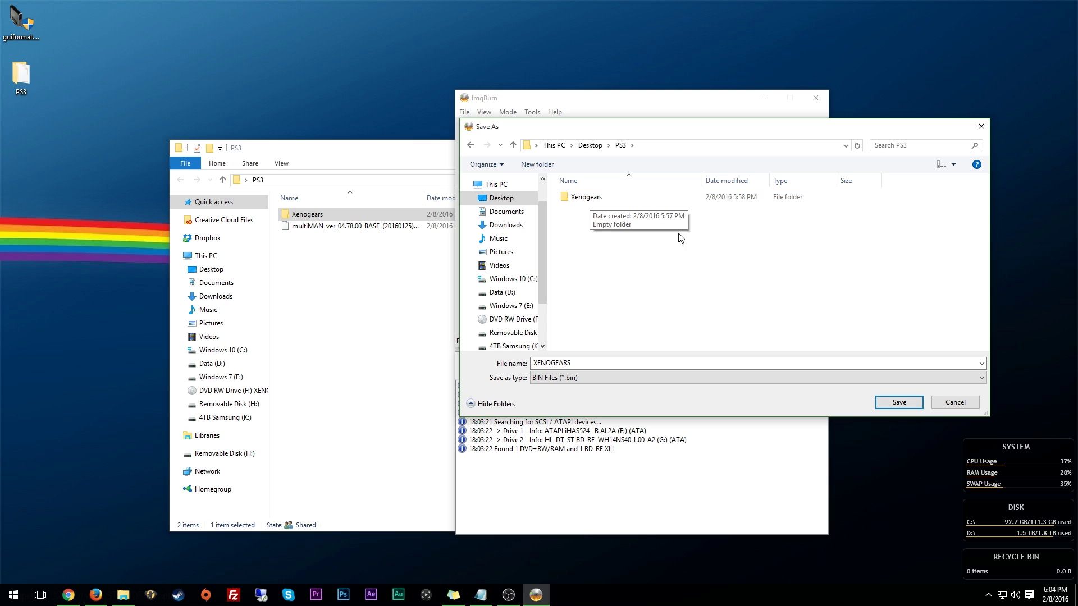
double_click(590, 200)
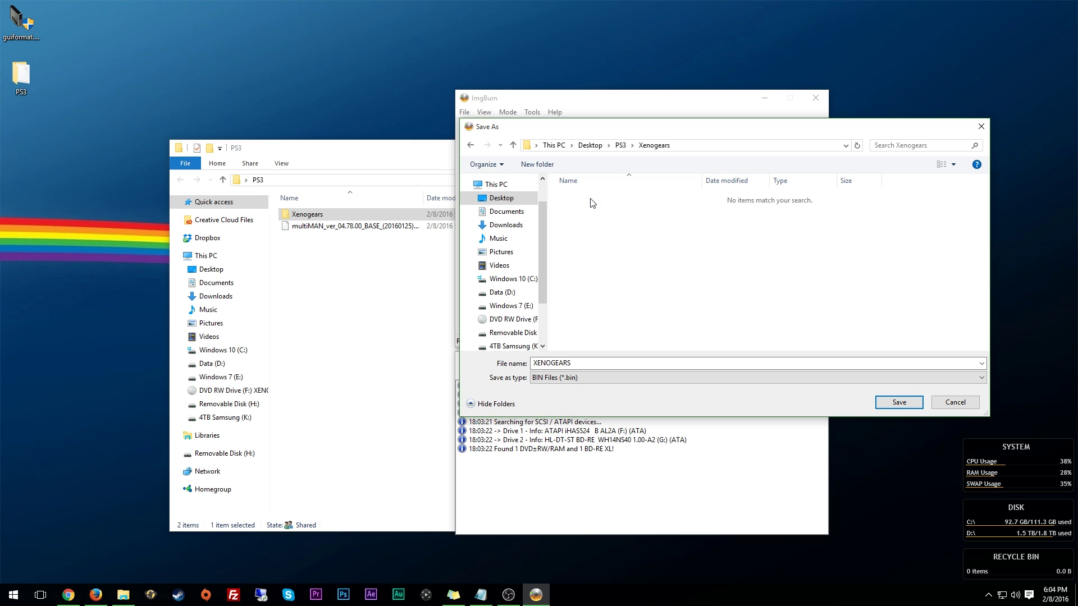
left_click(587, 365)
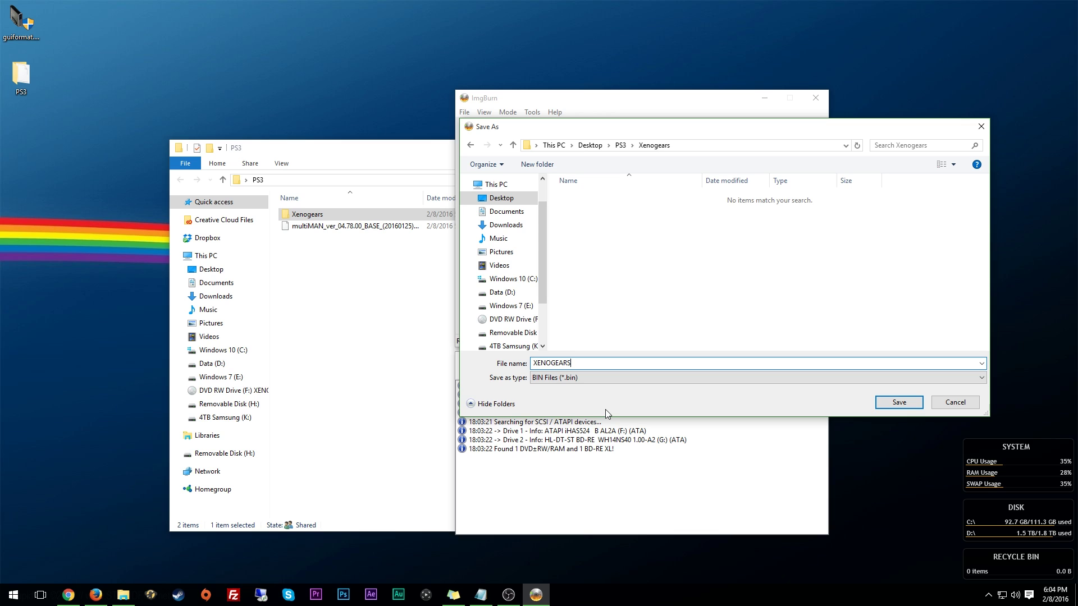
type("D1")
left_click(899, 402)
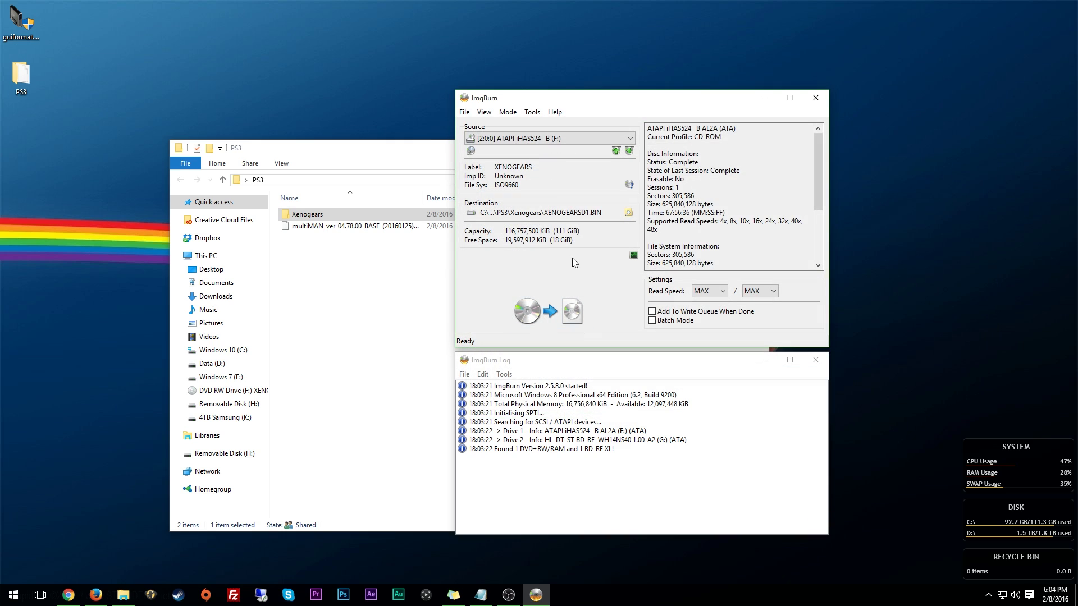
left_click(548, 311)
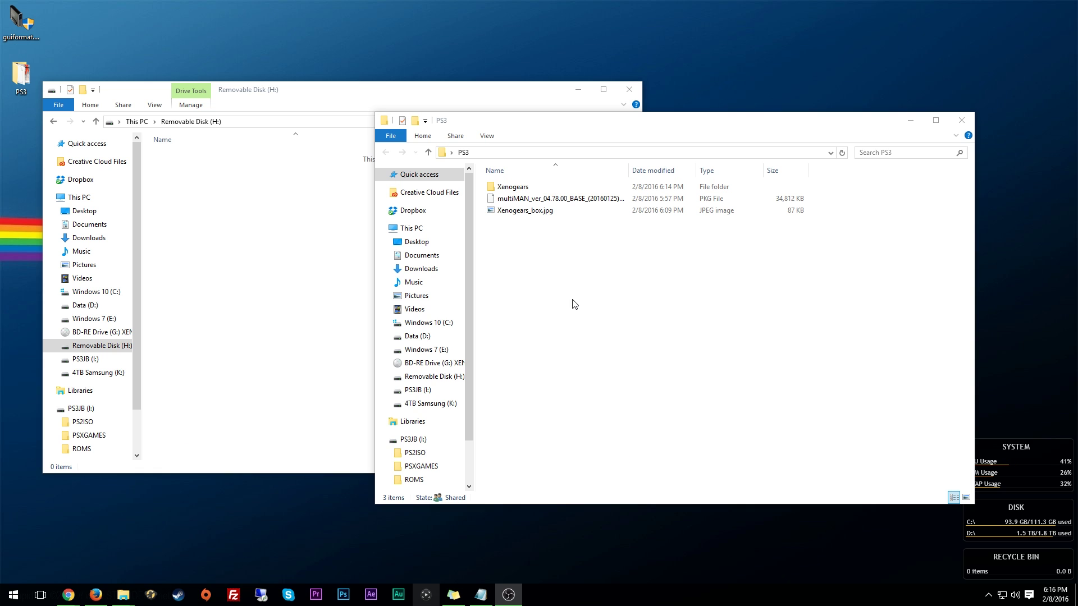
Open the Xenogears folder in File Explorer and examine the BIN and CUE files of the game discs.
left_click(573, 191)
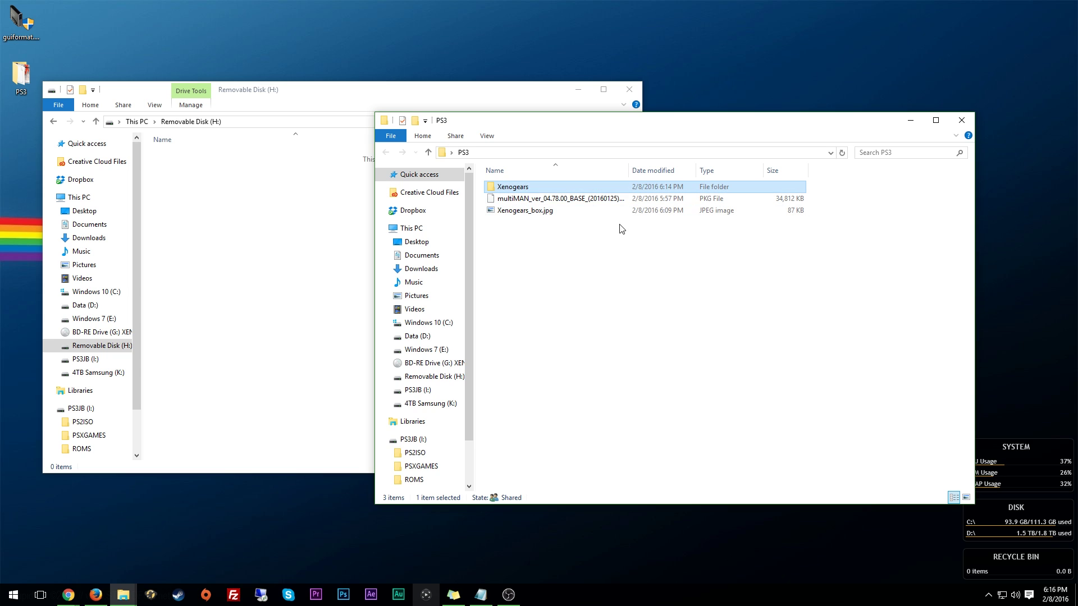
double_click(530, 188)
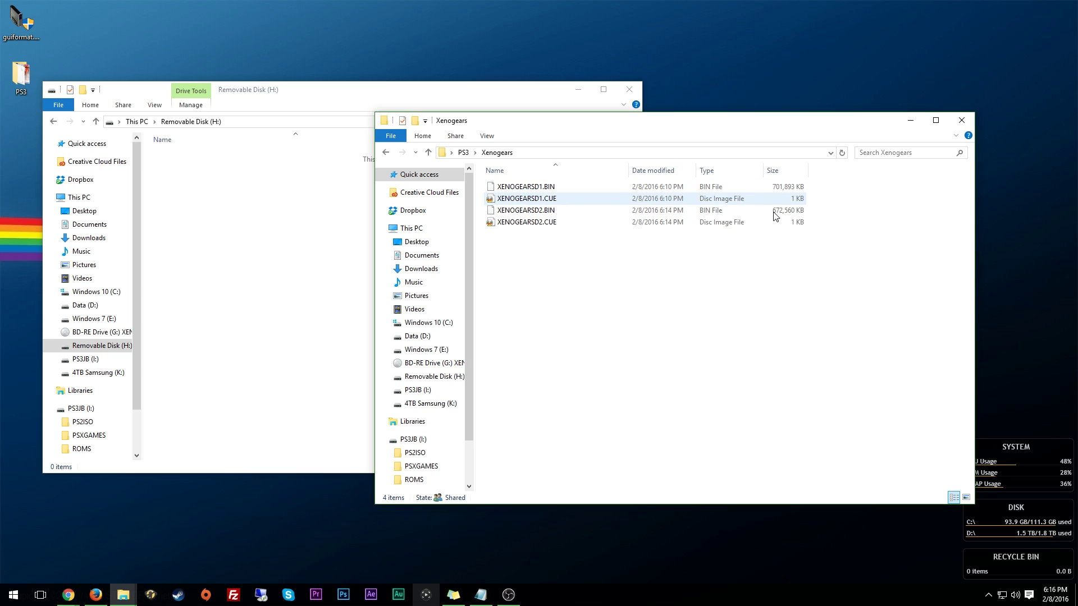
left_click(540, 199)
left_click(542, 189)
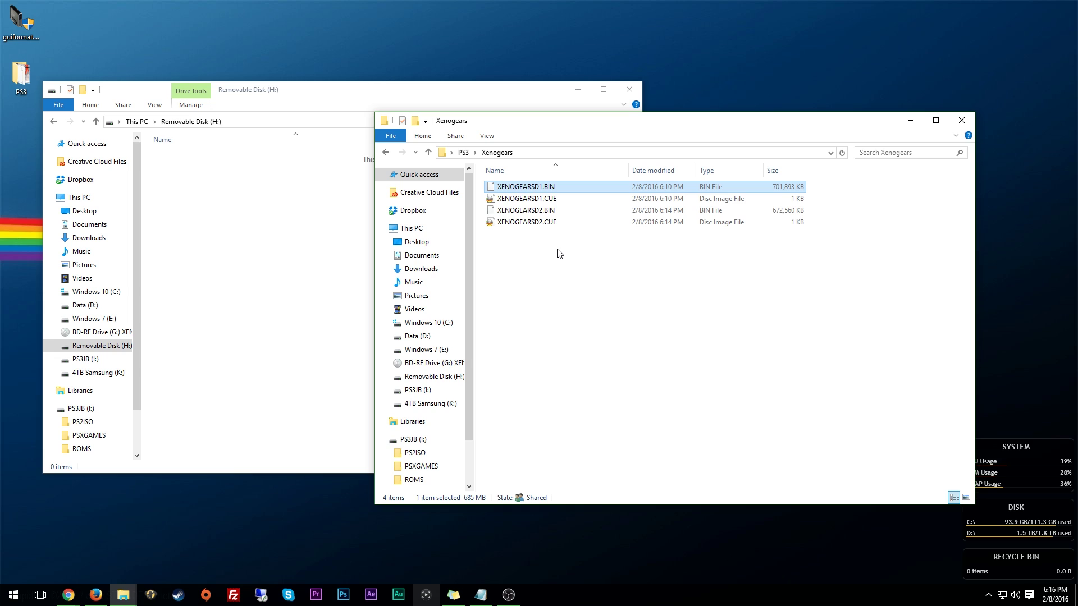
Copy Xenogears_box.jpg from the PS3 folder into the Xenogears folder.
left_click(460, 157)
left_click(525, 210)
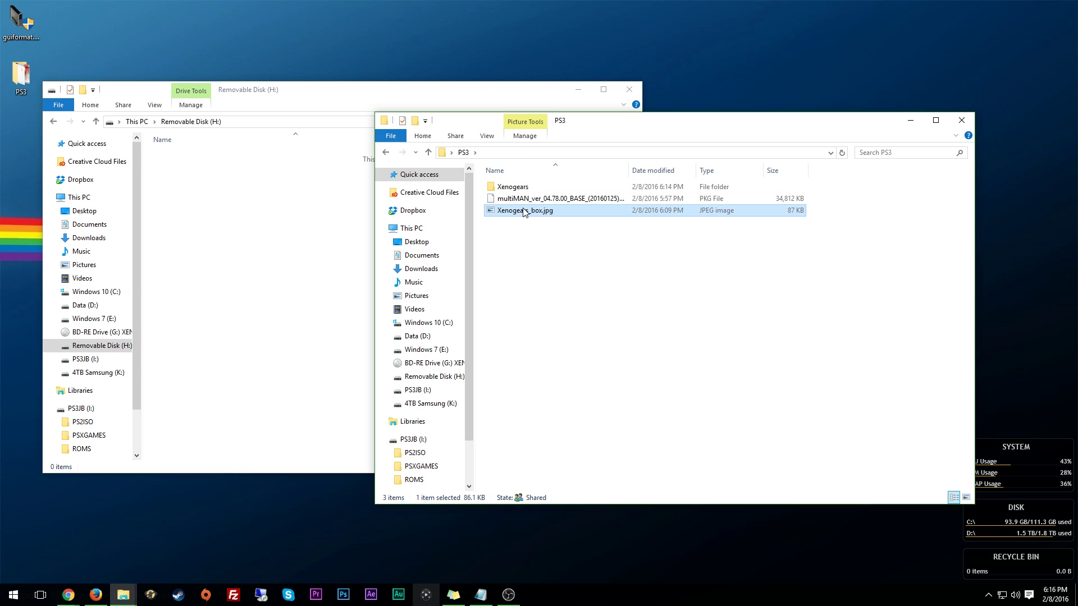
right_click(525, 210)
left_click(563, 508)
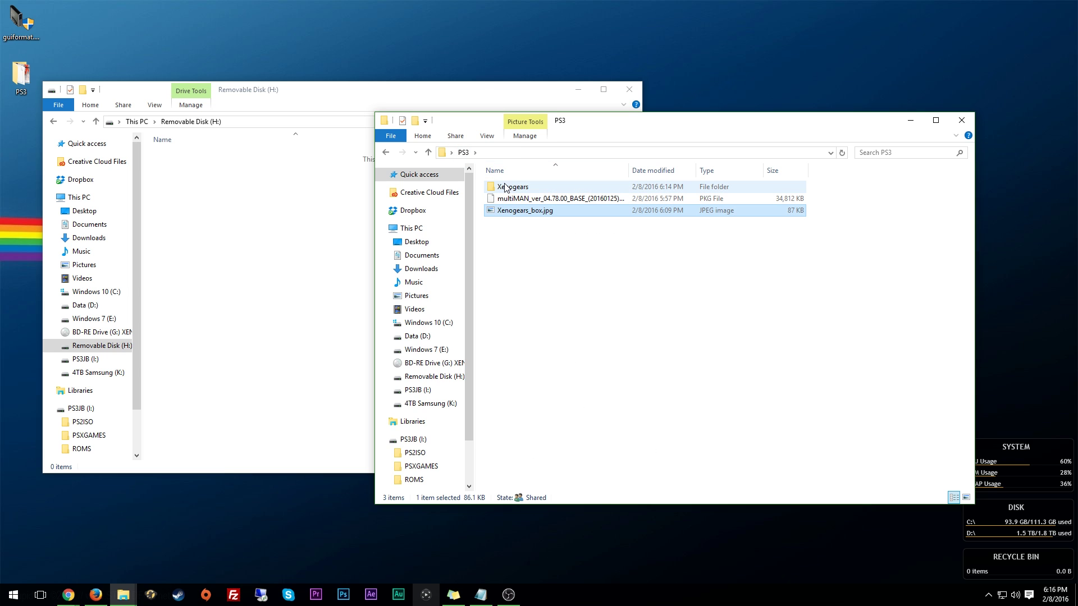
double_click(506, 188)
right_click(523, 273)
left_click(541, 352)
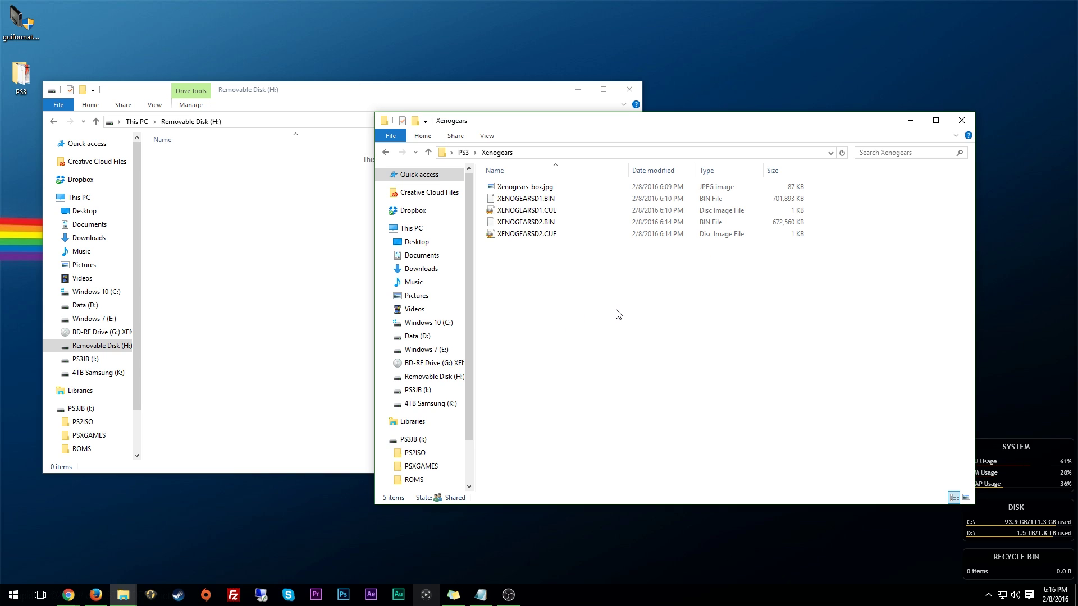
Rename the copied box image in the Xenogears folder to cover.jpg, check the folder's contents, and return to the PS3 folder.
left_click(547, 190)
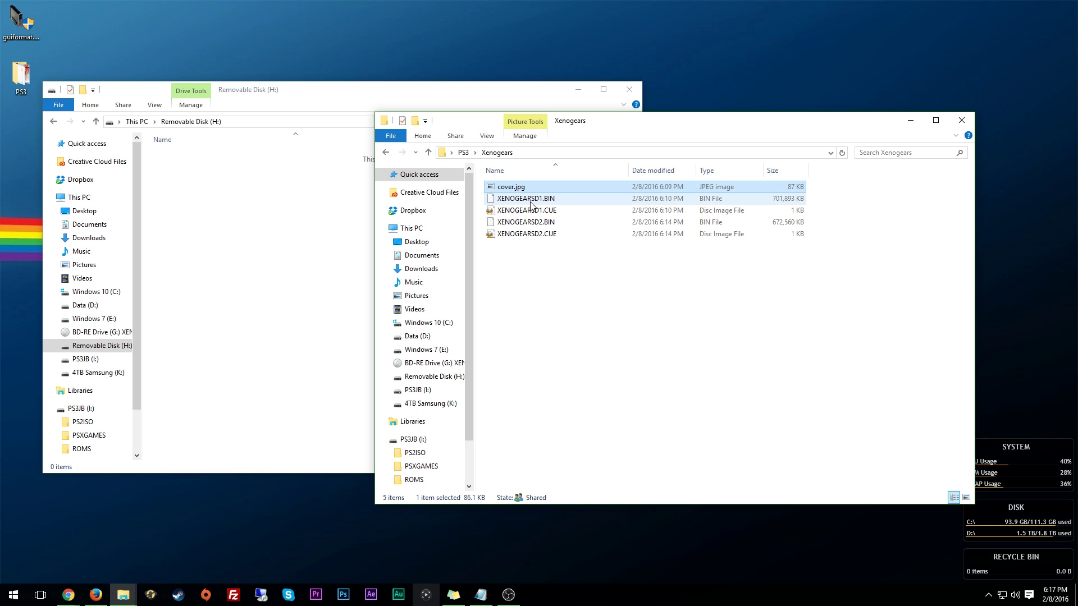
left_click(463, 153)
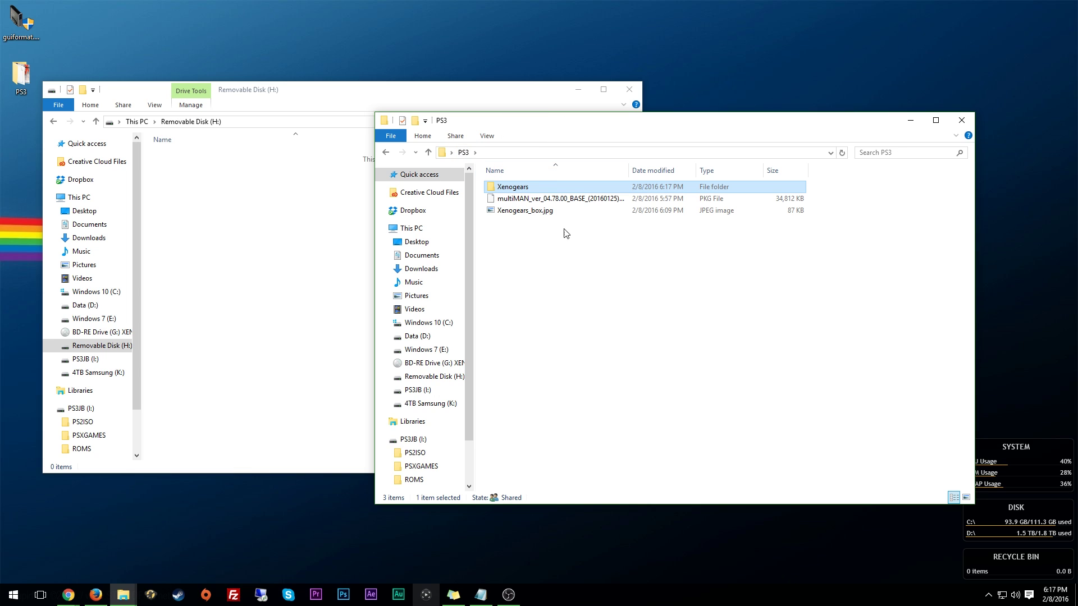
double_click(514, 189)
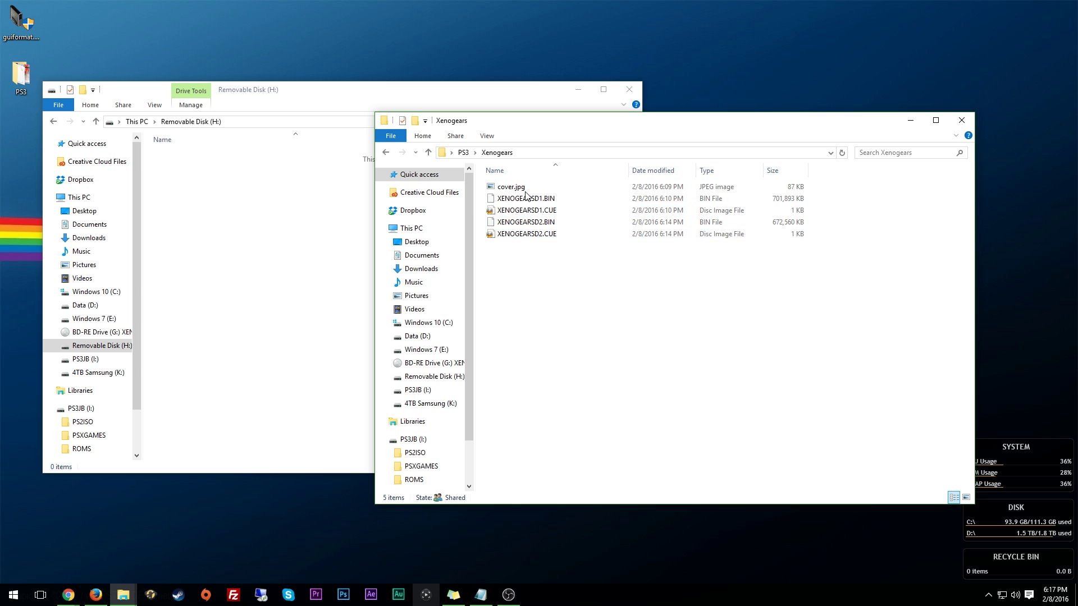
left_click(463, 153)
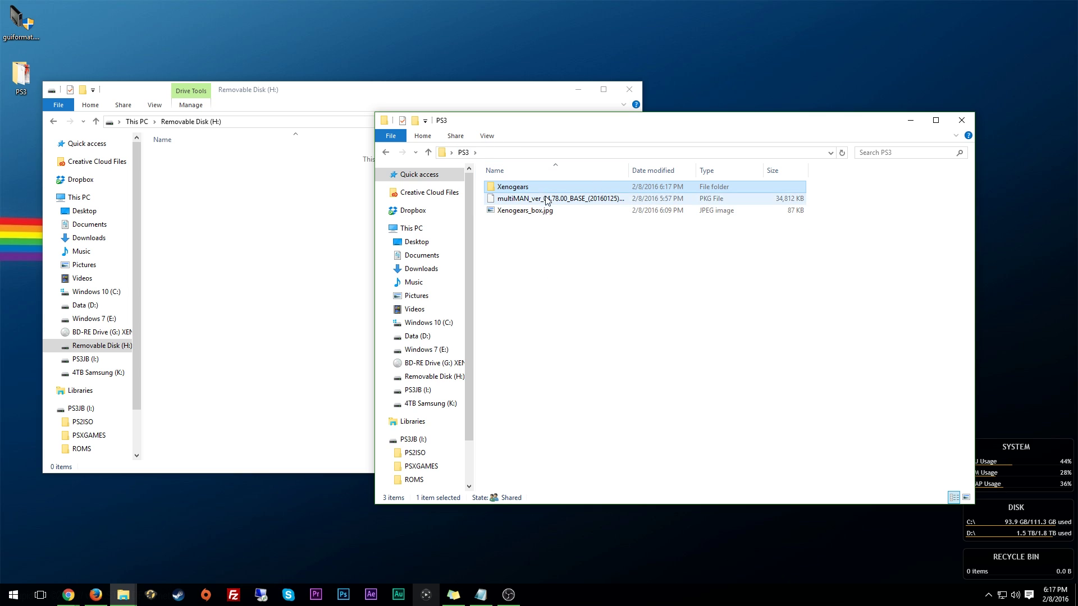
Copy the Xenogears folder to the clipboard and create a new folder named PSXGAMES on Removable Disk (H:).
right_click(511, 189)
left_click(532, 506)
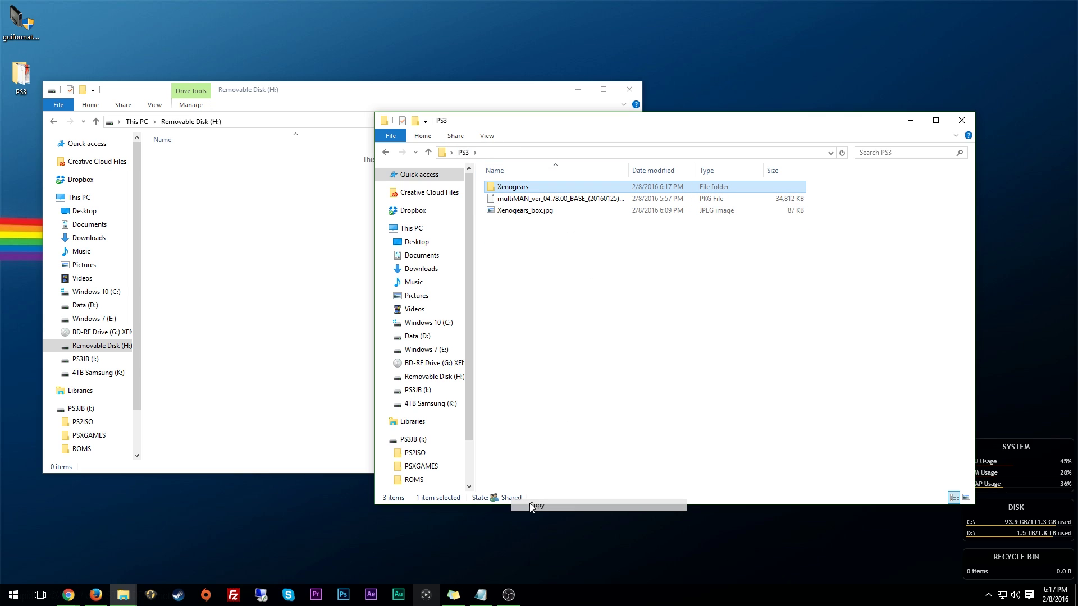
left_click(591, 315)
left_click(223, 227)
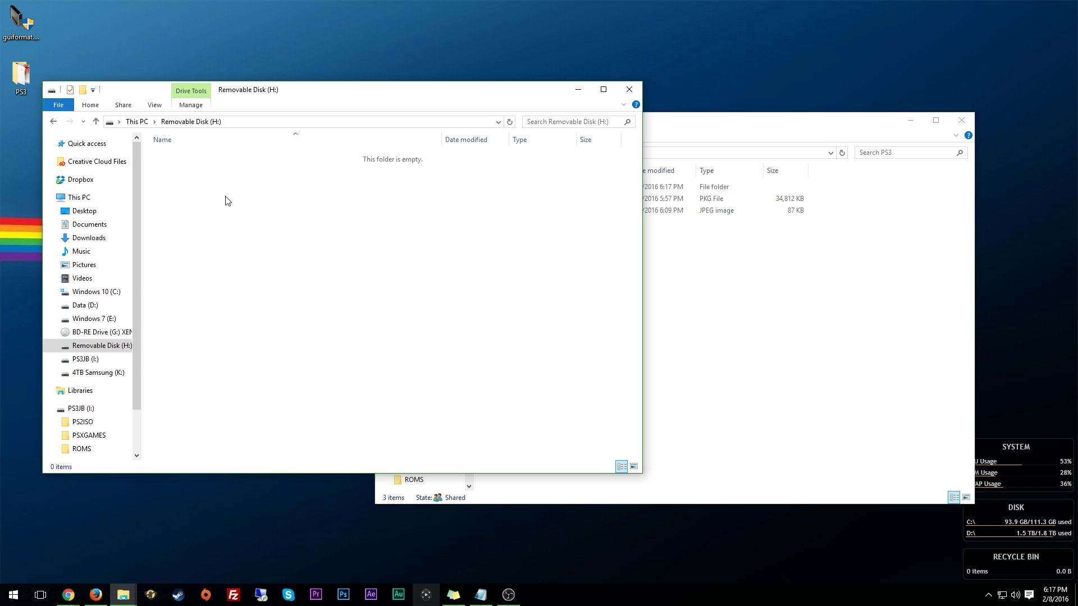
right_click(247, 197)
mouse_move(362, 328)
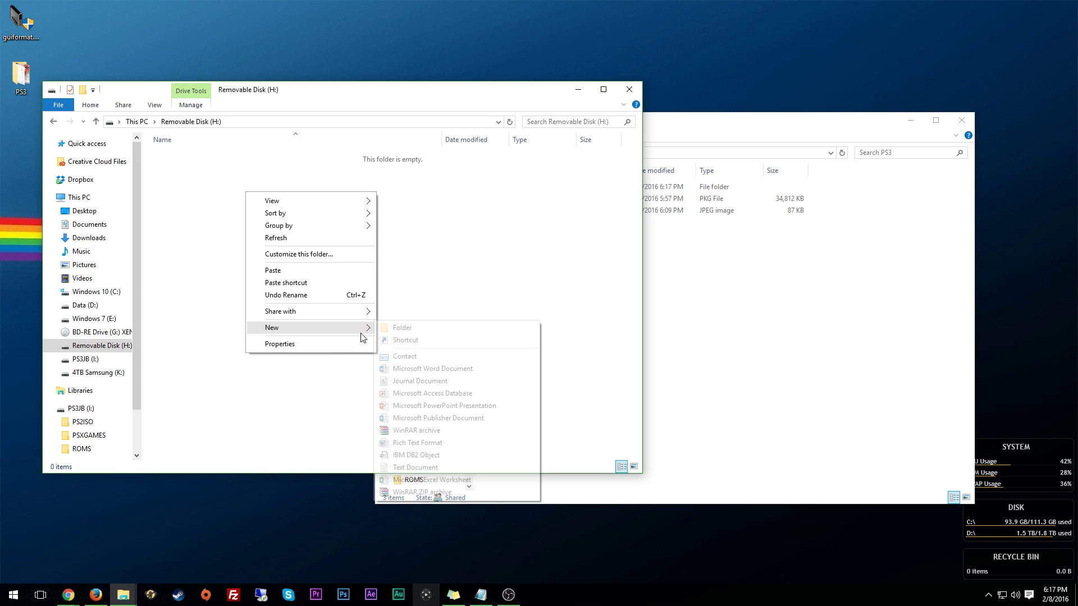
left_click(415, 330)
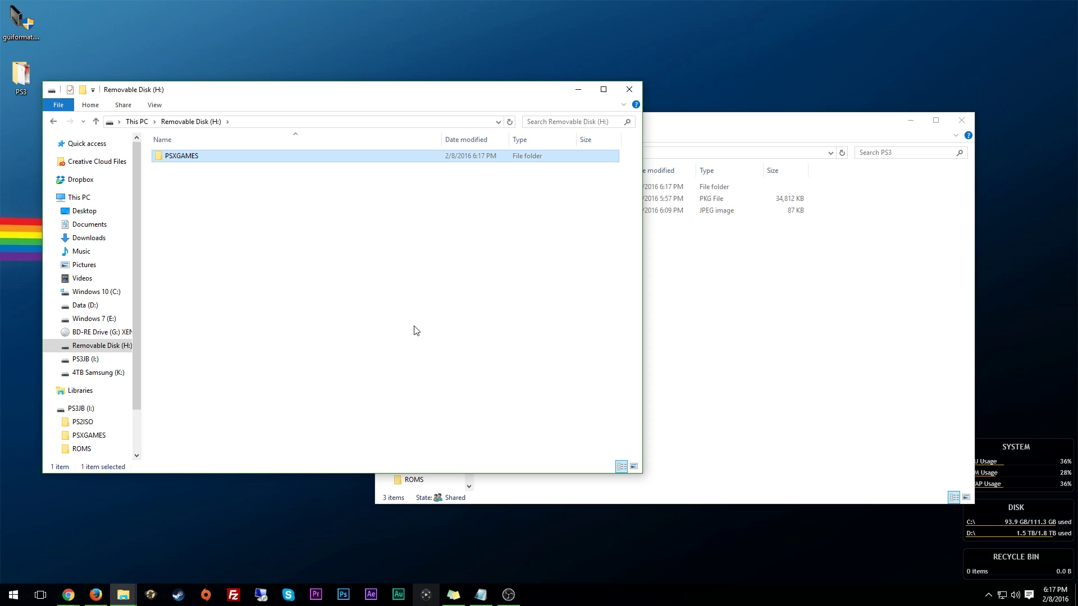
Open the PSXGAMES folder on the removable disk and paste the Xenogears folder into it.
key("Return")
right_click(224, 241)
left_click(264, 315)
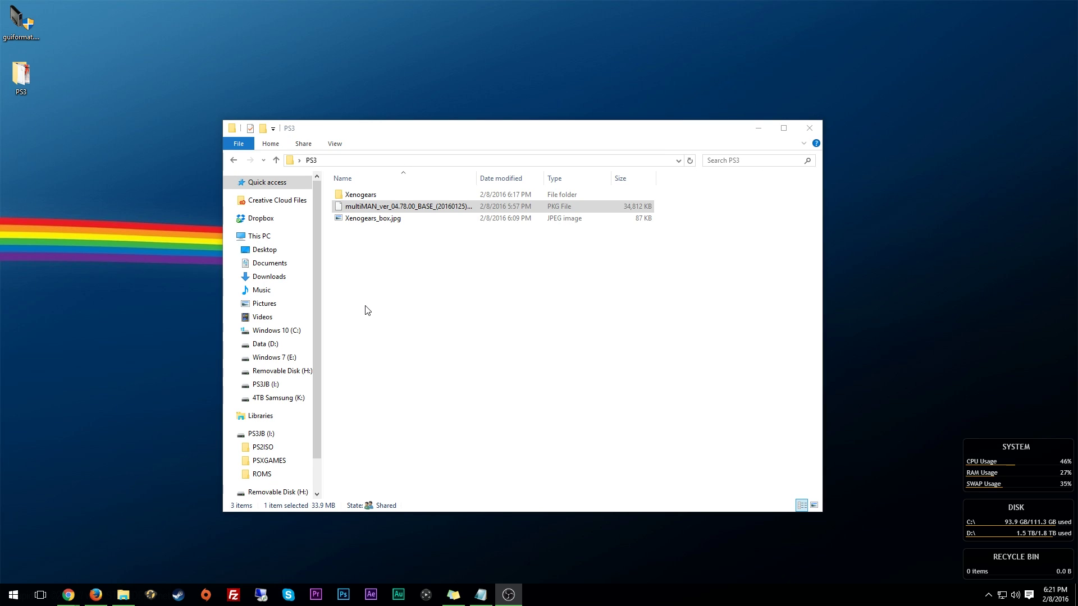
Copy the multiMAN package file from the PS3 folder into the root of Removable Disk (H:).
left_click(365, 209)
right_click(365, 208)
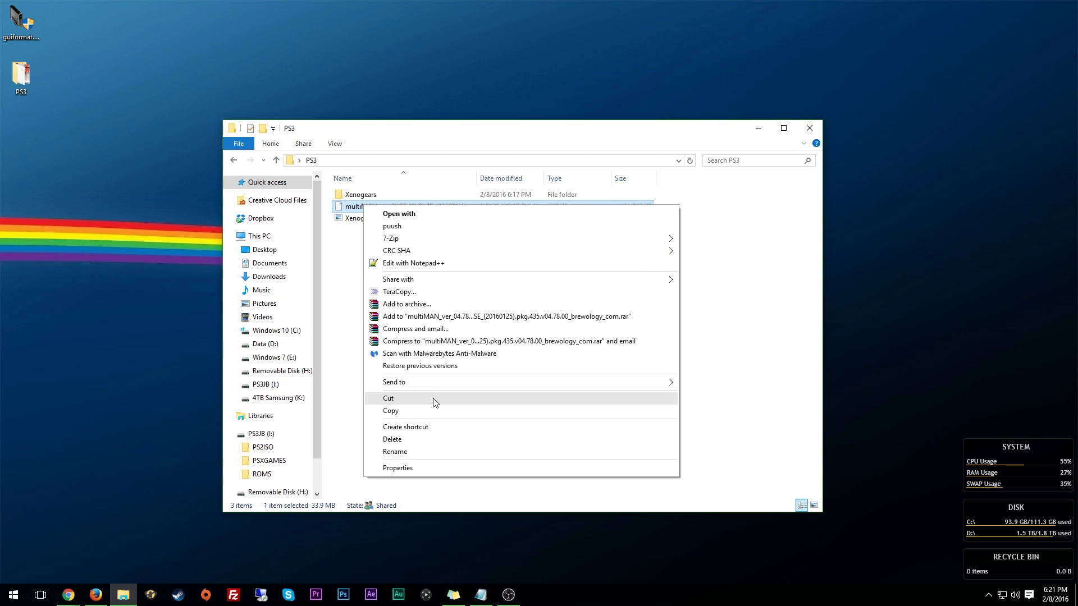
left_click(421, 407)
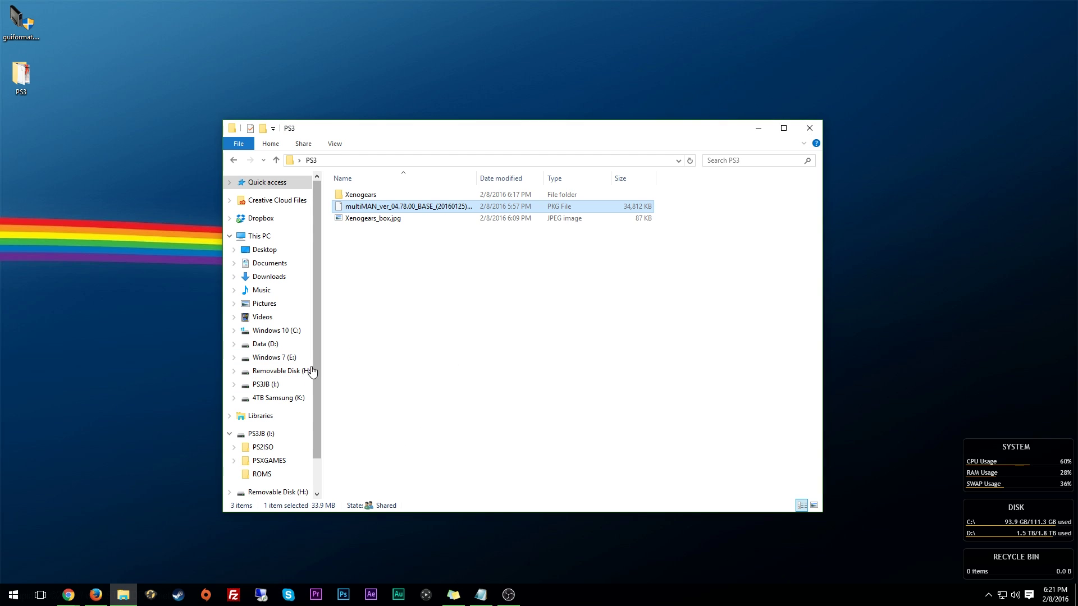
left_click(278, 371)
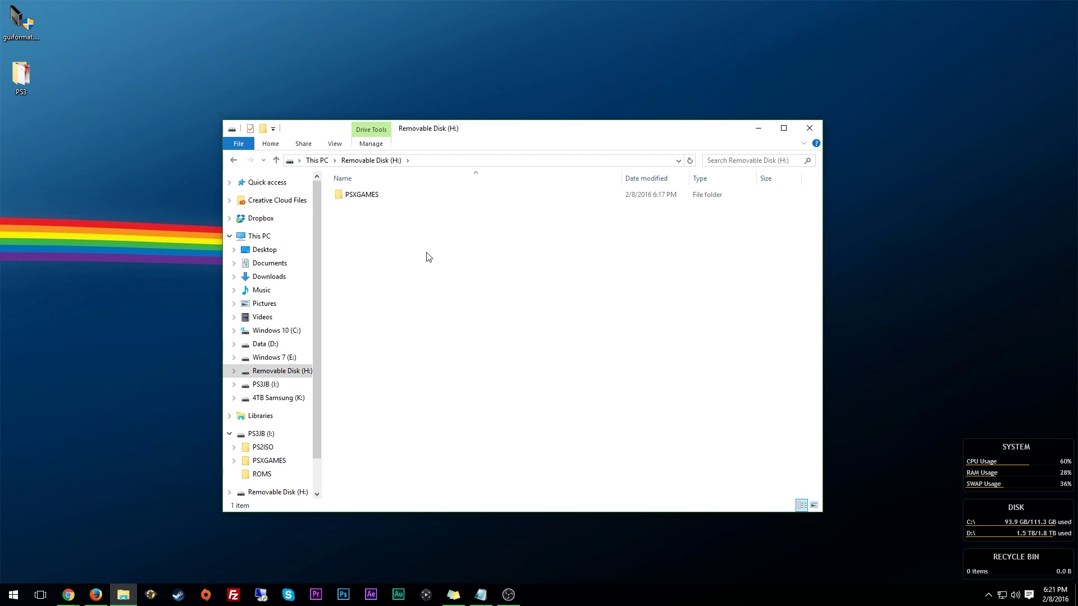
right_click(386, 255)
left_click(412, 329)
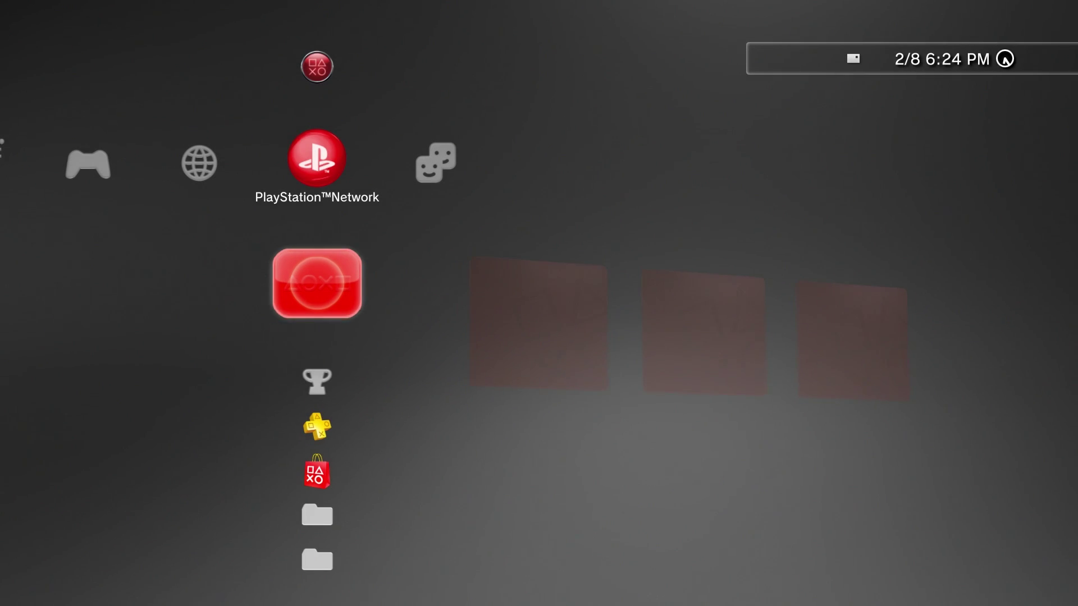
On the PS3, install the multiMAN package through the Package Manager's Install Package Files, using the Standard source in the storage device's root.
key("Left")
key("Left")
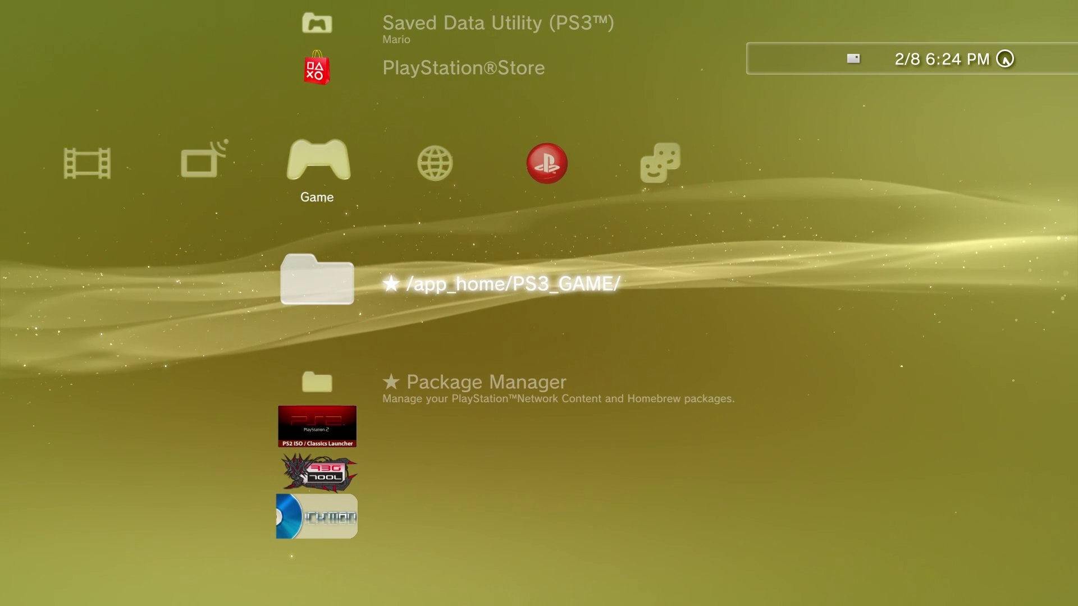
key("Down")
key("Return")
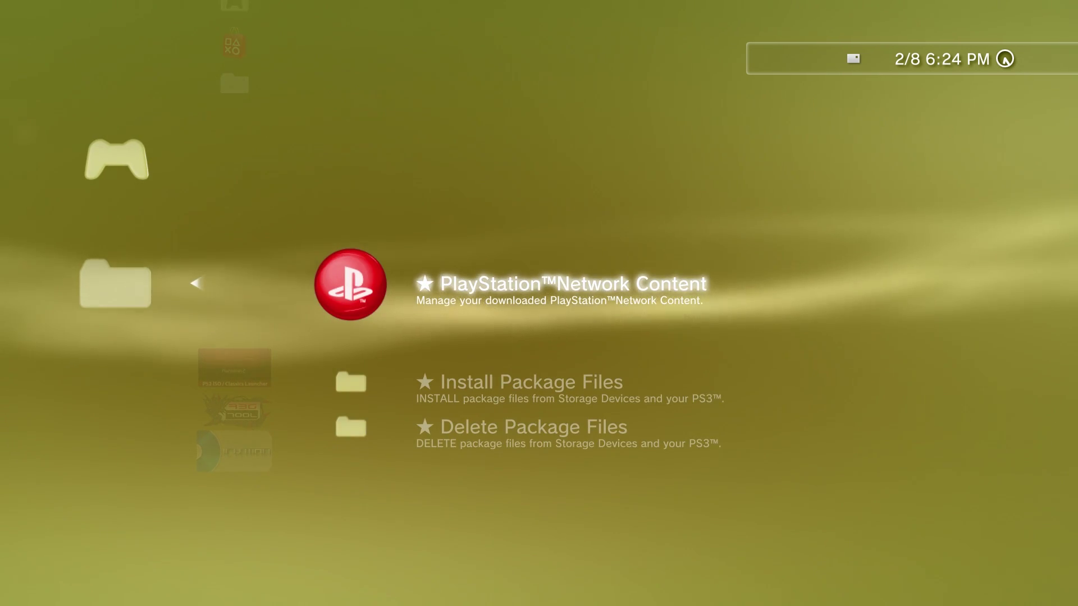
key("Down")
key("Return")
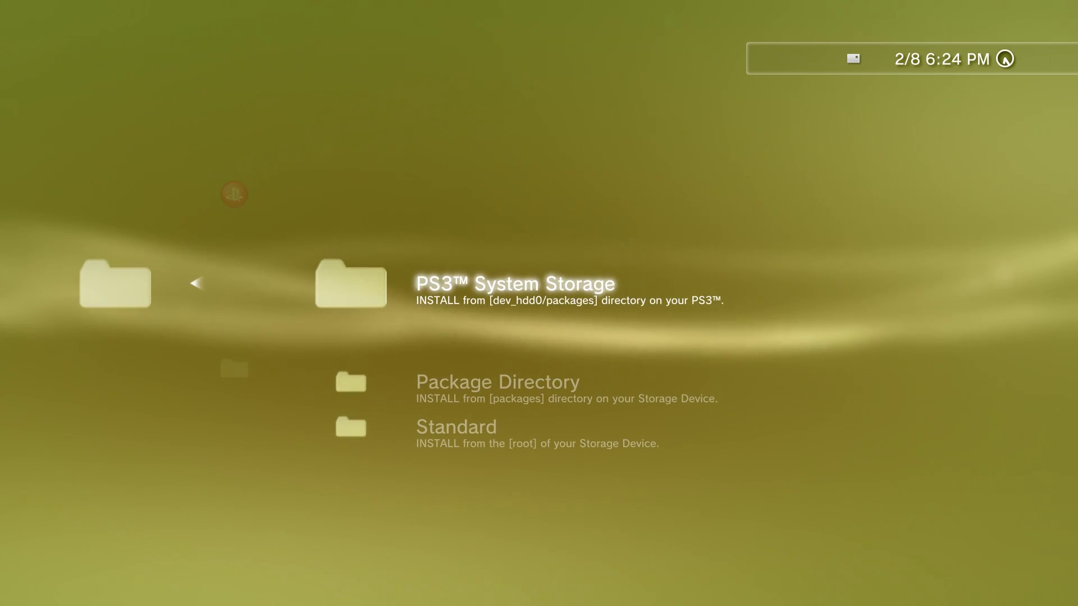
key("Down")
key("Down")
key("Return")
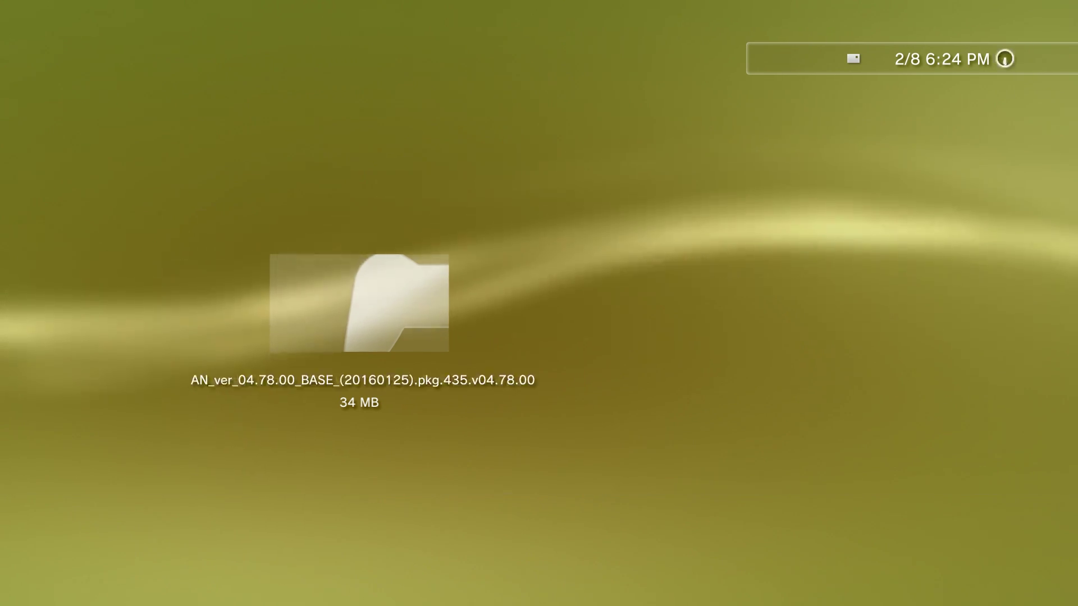
key("Escape")
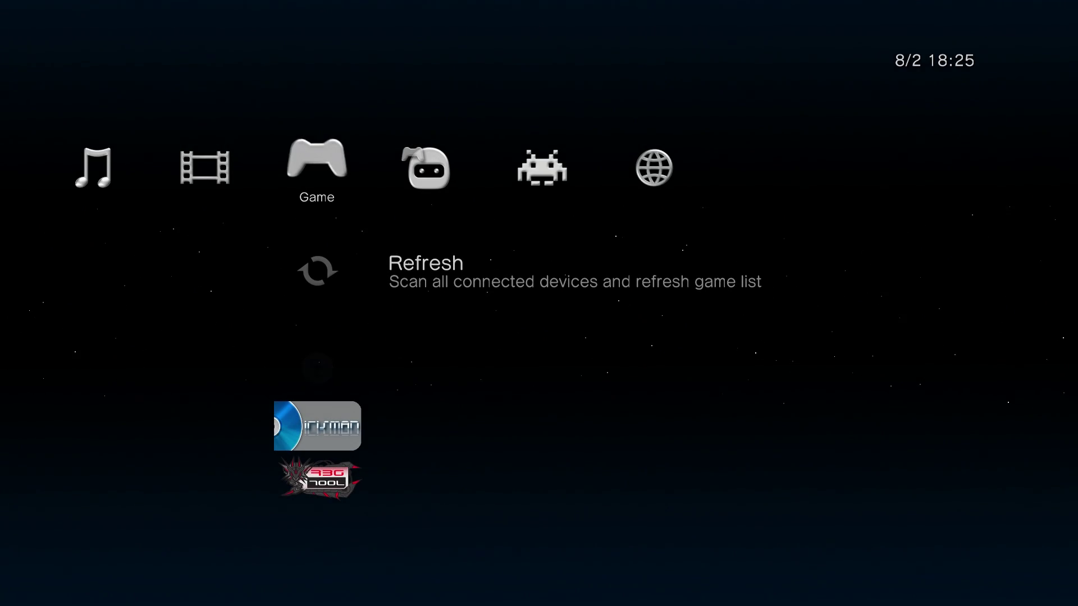
In multiMAN, go to the Retro category and browse to the Xenogears disc entries.
key("Right")
key("Right")
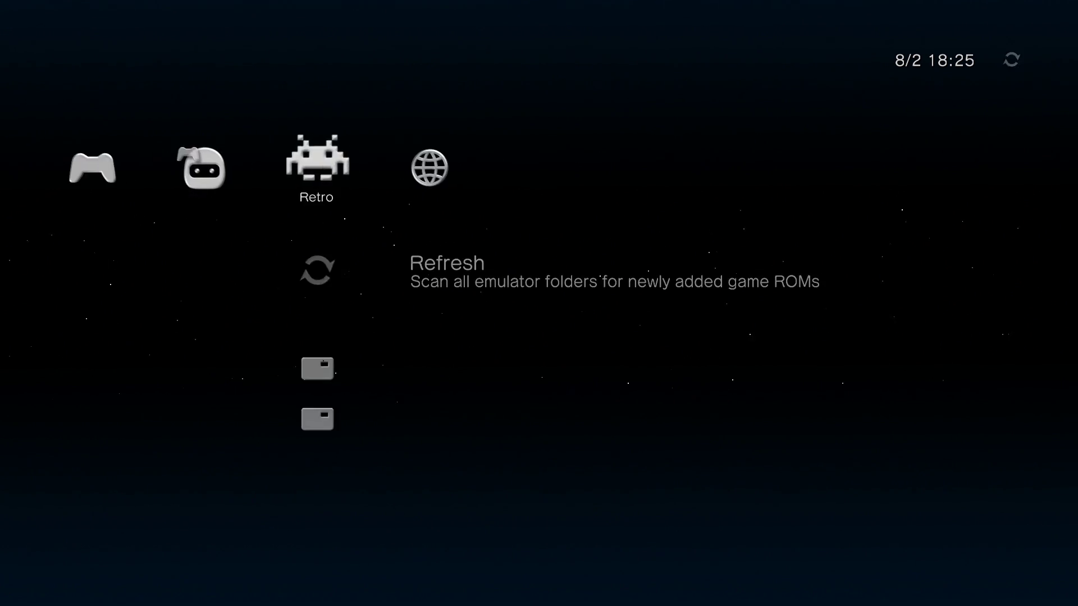
key("Down")
key("Down")
key("Down")
key("Down")
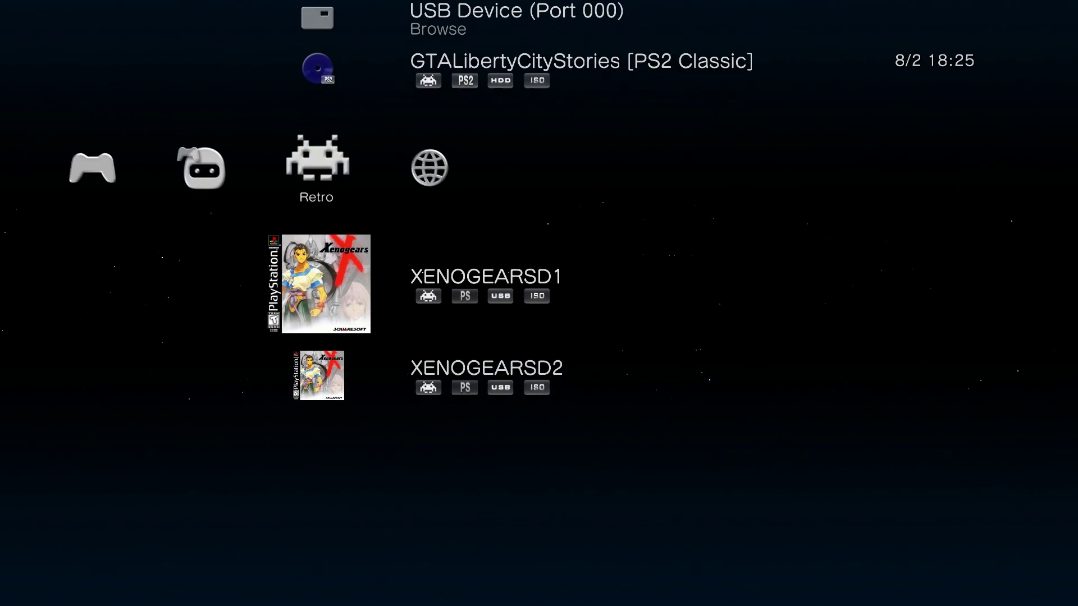
key("Down")
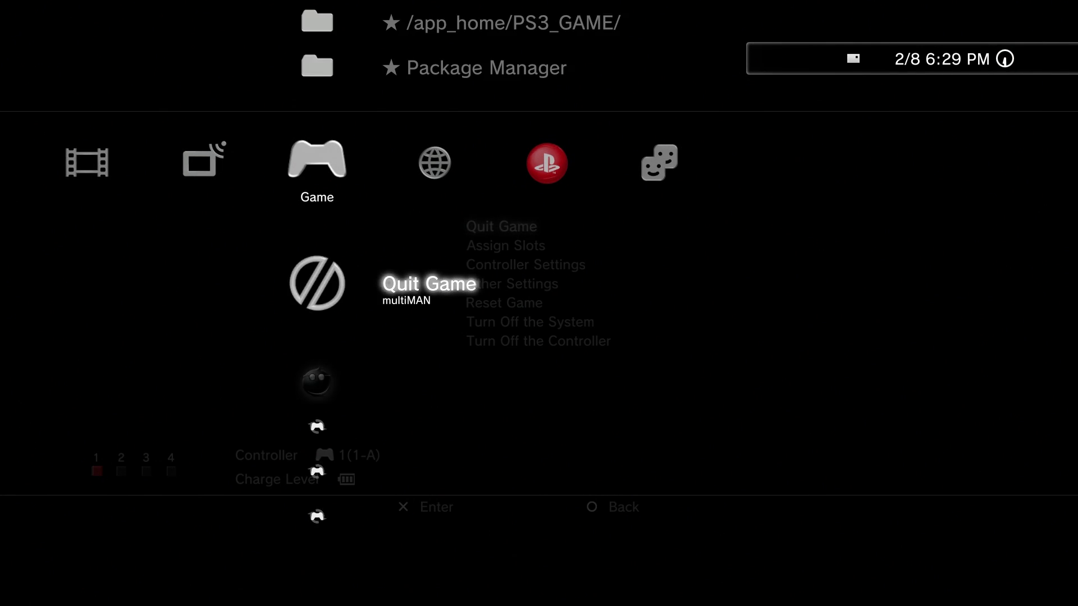
Look through the PS3's Game category entries around Quit Game and PlayStation Store, and return to the running Xenogears game.
key("Down")
key("Up")
key("Up")
key("Up")
key("Up")
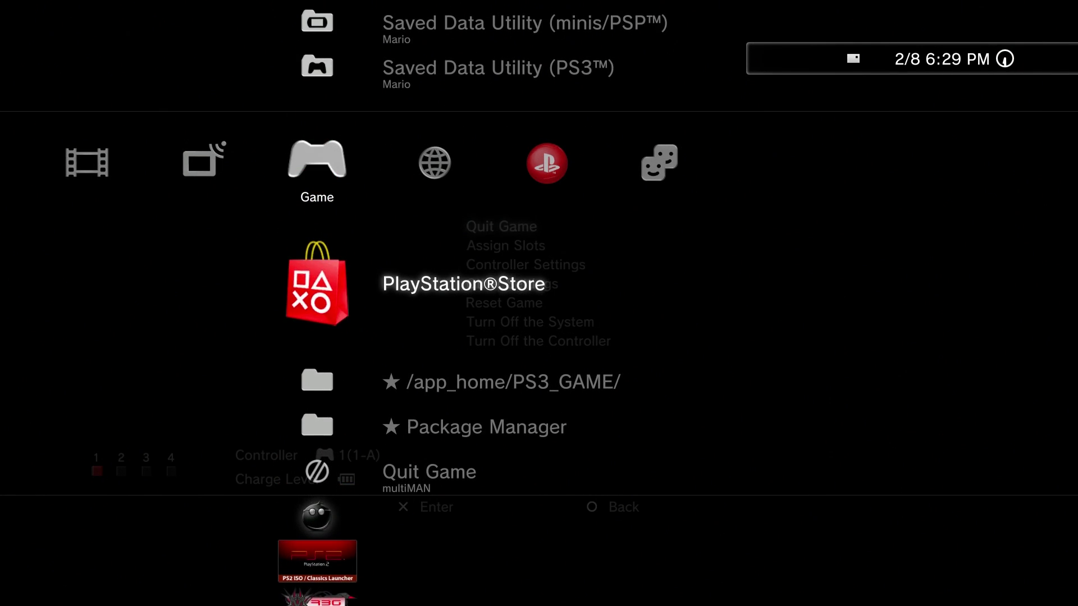
key("Return")
key("Escape")
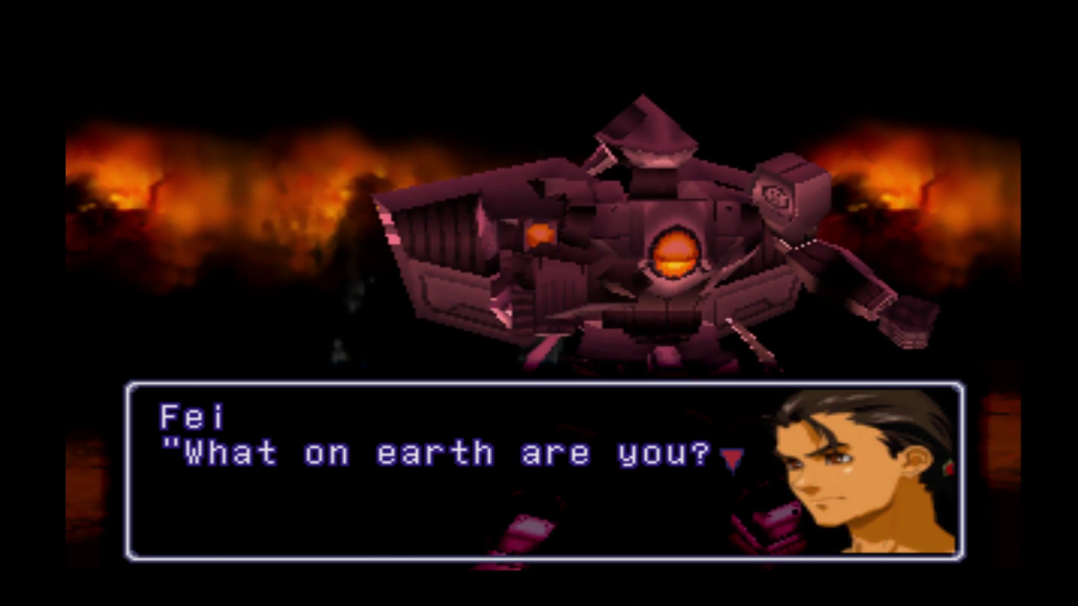